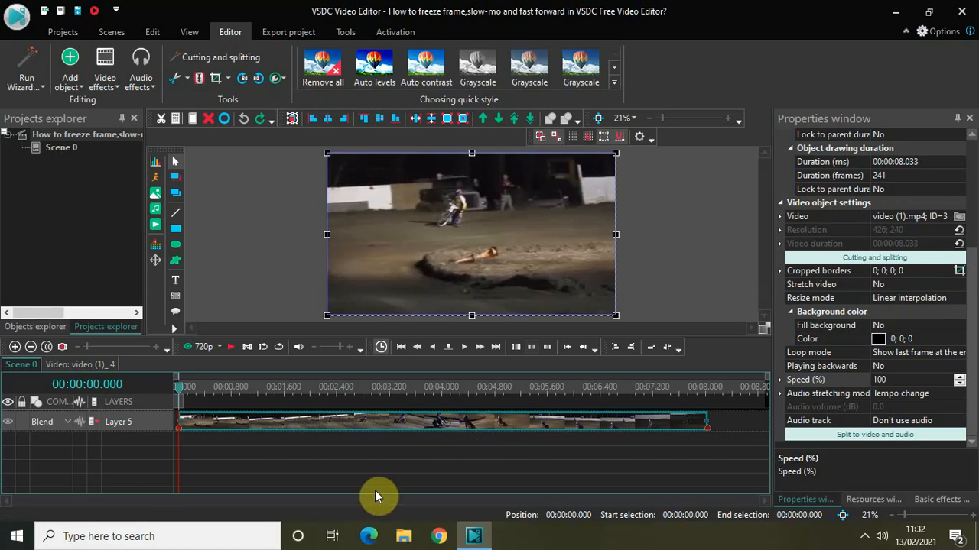
Step: Play through the speedway clip and split it into two parts at 00:00:03.000
key("space")
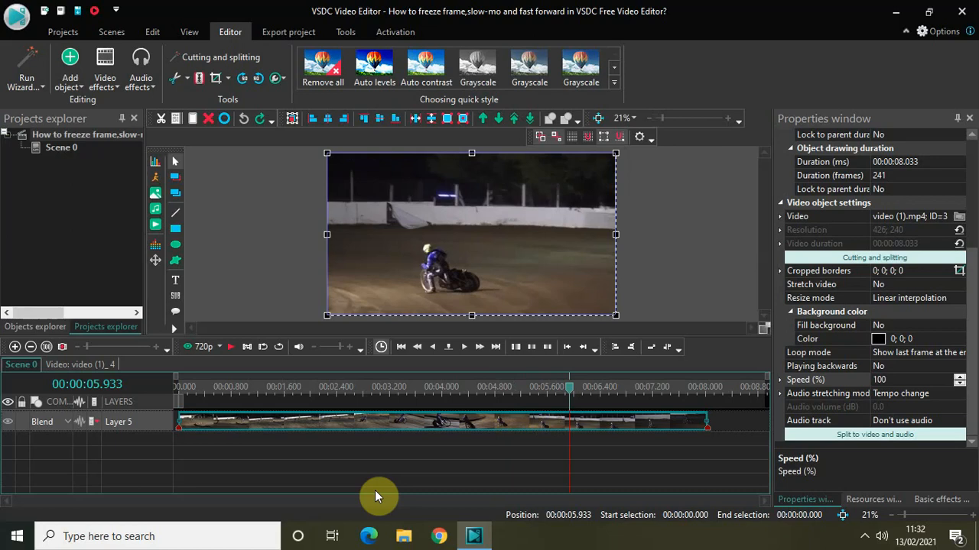
left_click_drag(567, 396, 378, 404)
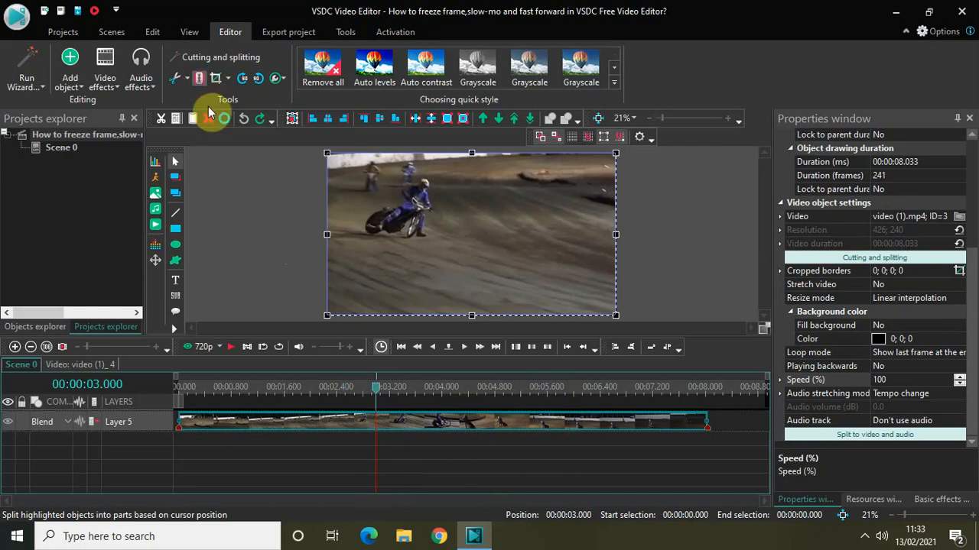
key("ctrl+k")
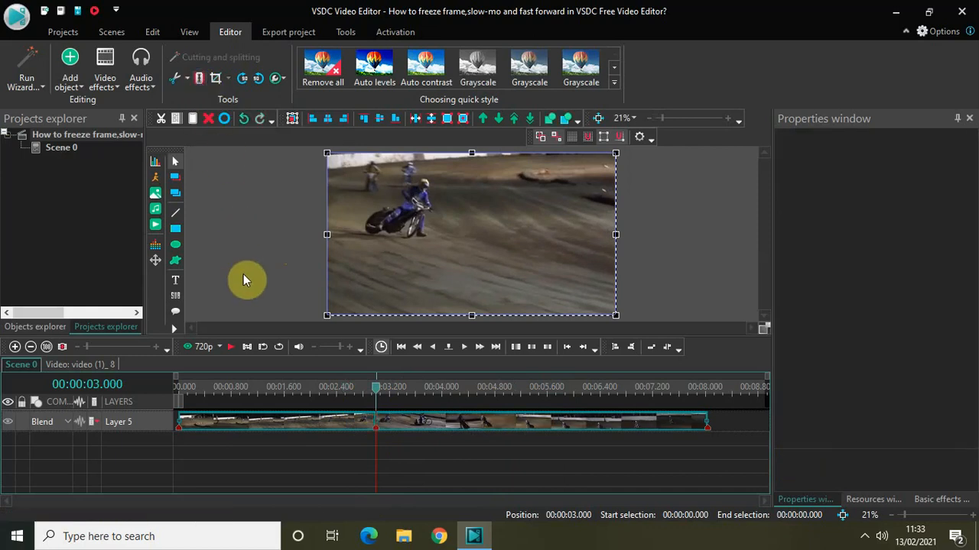
Step: Move only the first part of the split clip onto a new layer below, keeping it at the start of the timeline
left_click(256, 457)
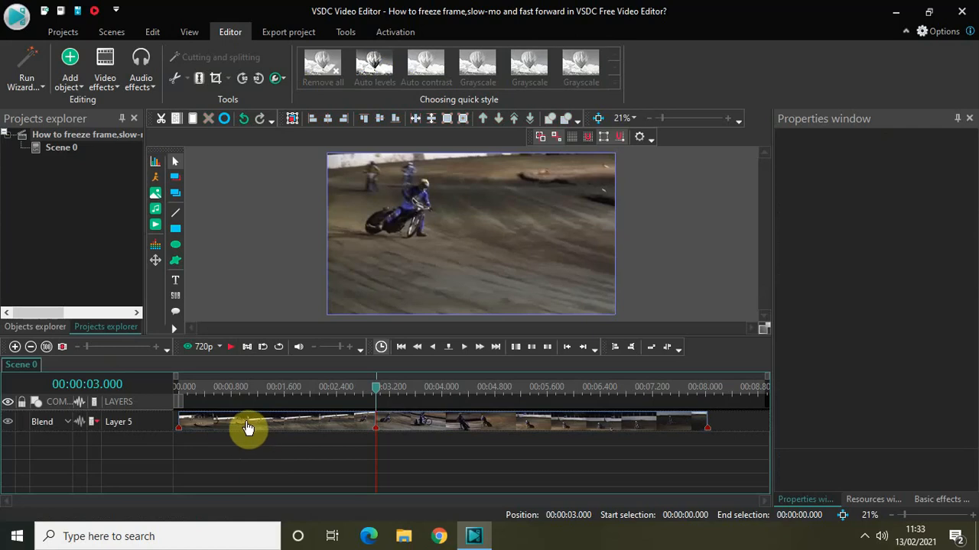
left_click(250, 429)
left_click_drag(249, 430, 247, 448)
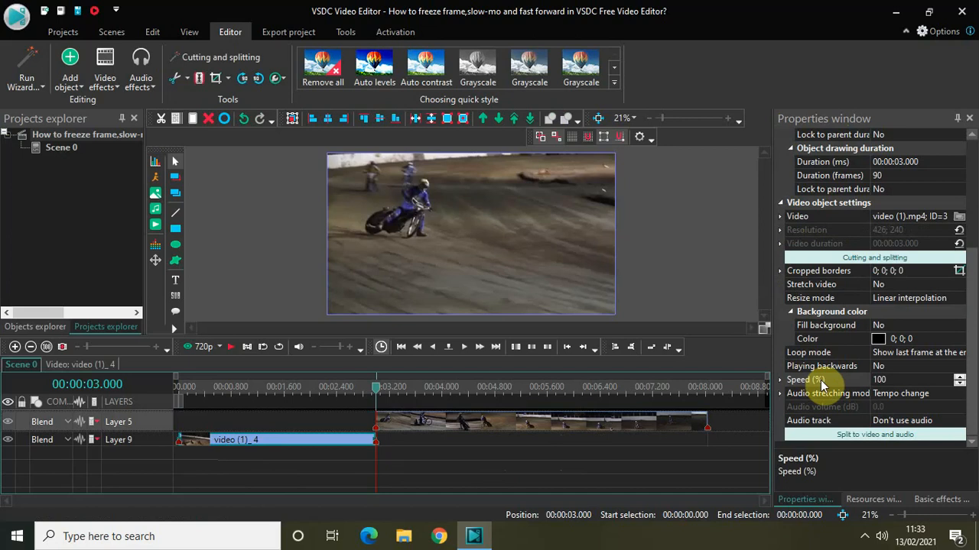
Step: Set the first part's playback speed to 50%
left_click(902, 381)
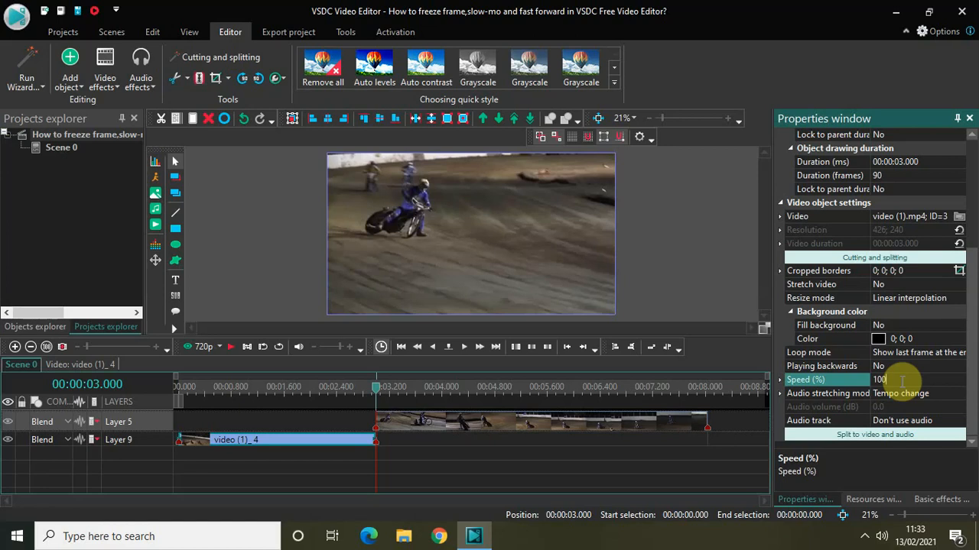
key("BackSpace")
key("BackSpace")
key("BackSpace")
type("50")
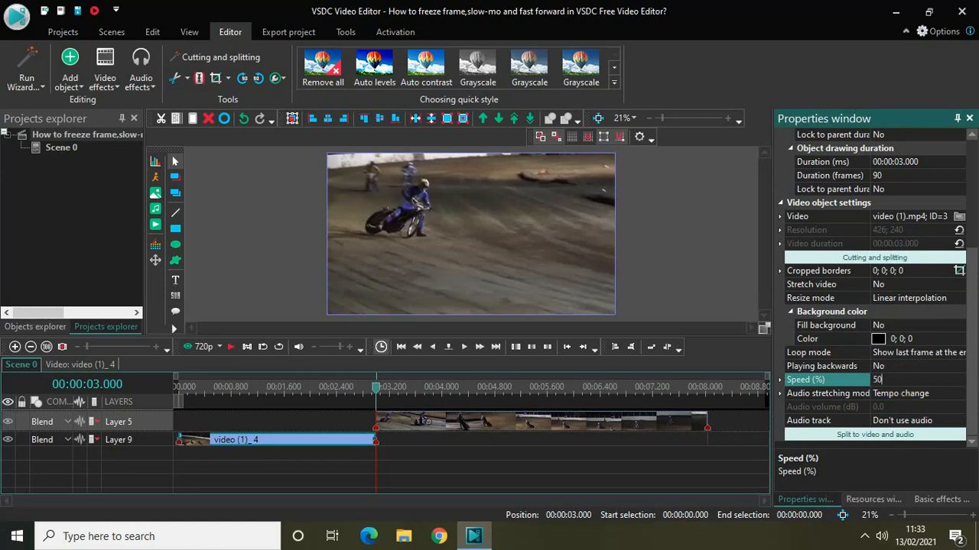
key("Return")
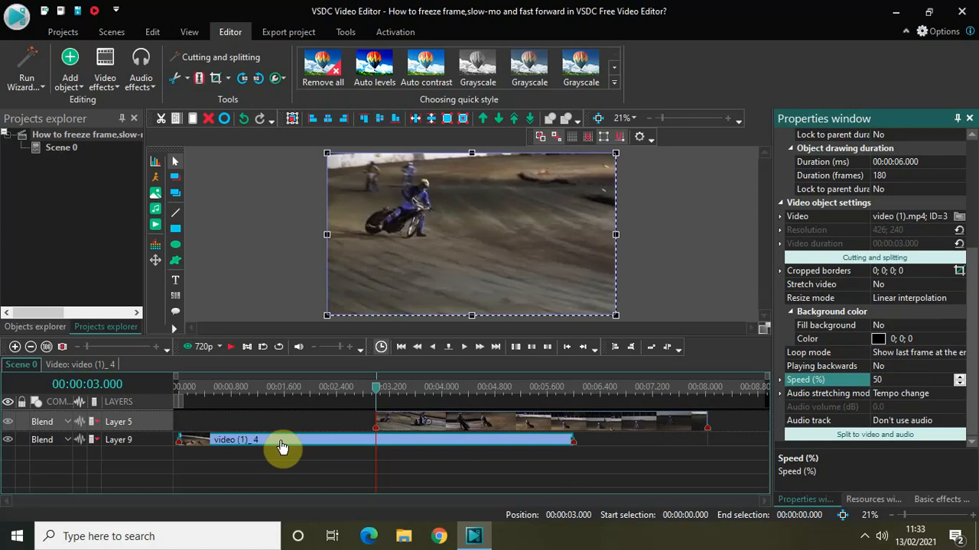
Step: Shift the second part of the clip along its layer so it starts where the slowed part ends
mouse_move(282, 447)
left_click_drag(461, 425, 617, 422)
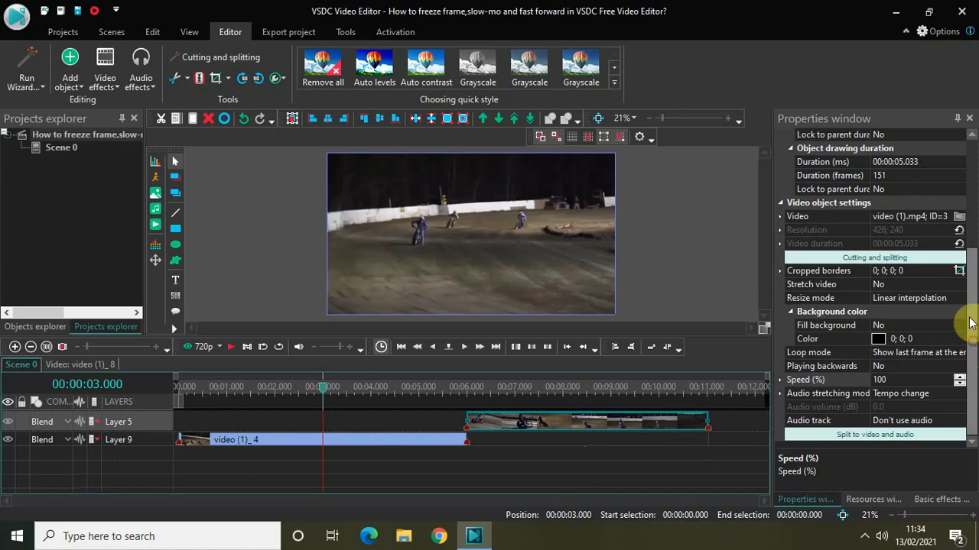
Step: Set the second part's playback speed to 200%
left_click_drag(972, 328, 975, 175)
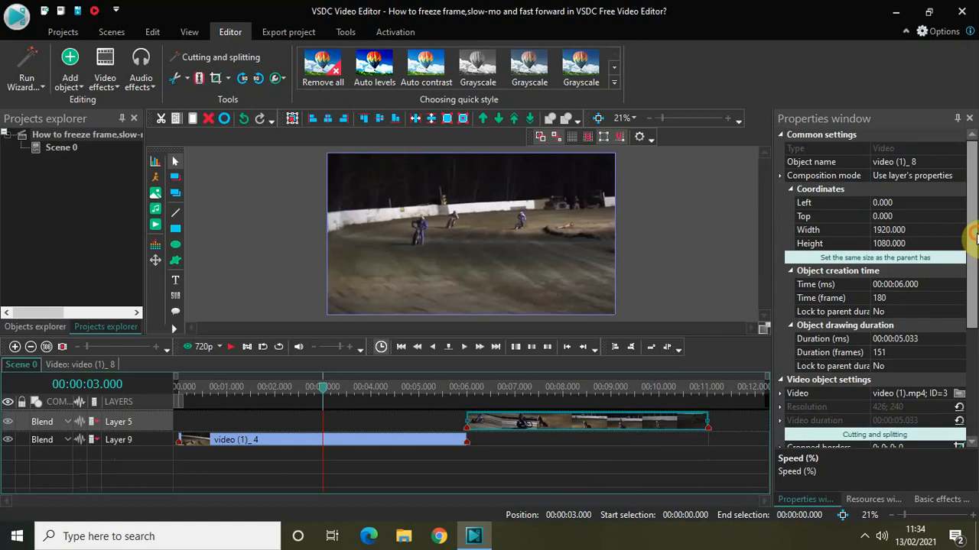
left_click_drag(971, 243, 972, 396)
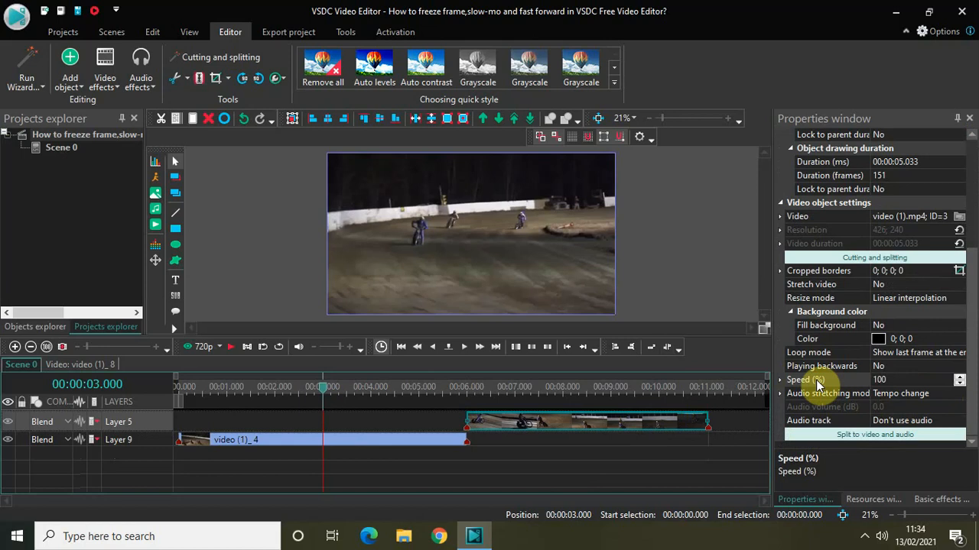
left_click(901, 382)
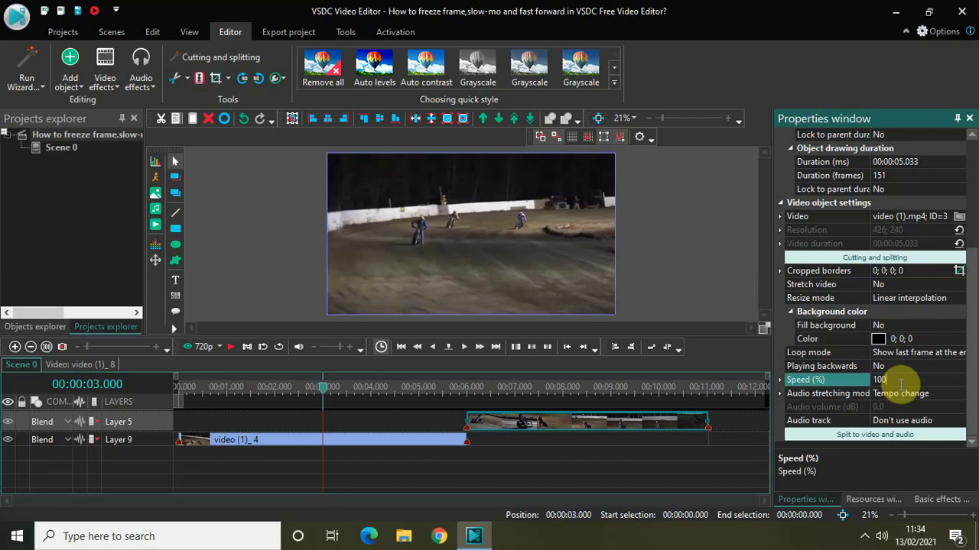
key("BackSpace")
key("BackSpace")
key("BackSpace")
type("200")
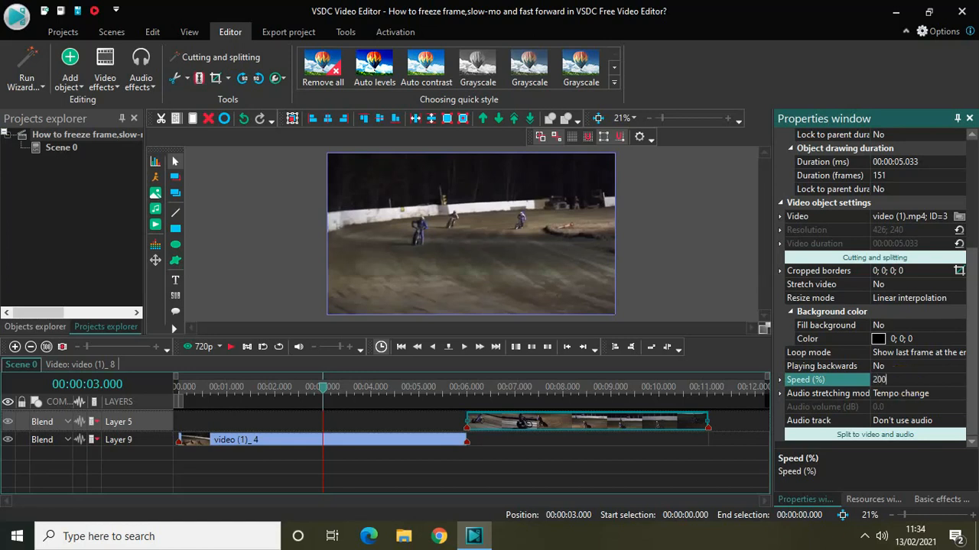
key("Return")
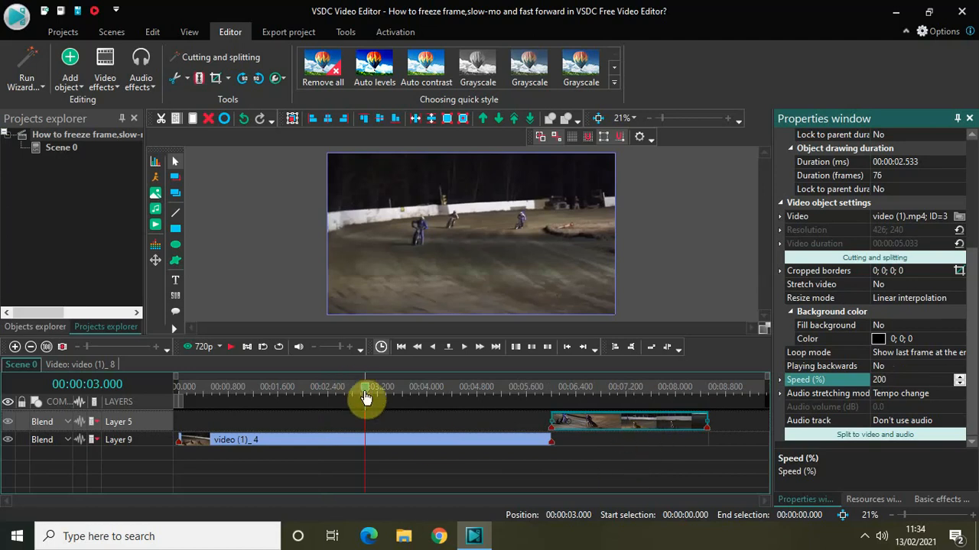
Step: Preview the timeline from the beginning to check the slow-motion and fast-forward parts
left_click_drag(366, 398, 164, 389)
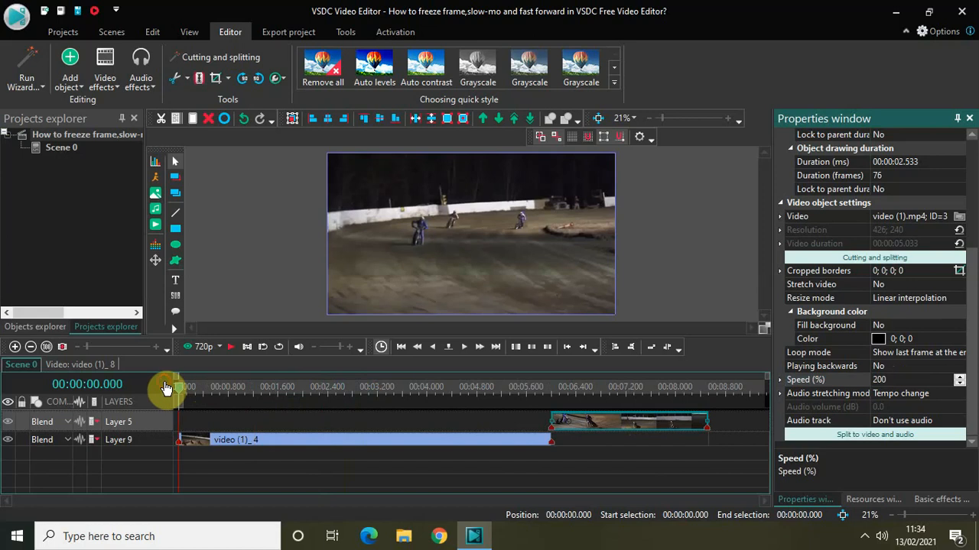
left_click(486, 441)
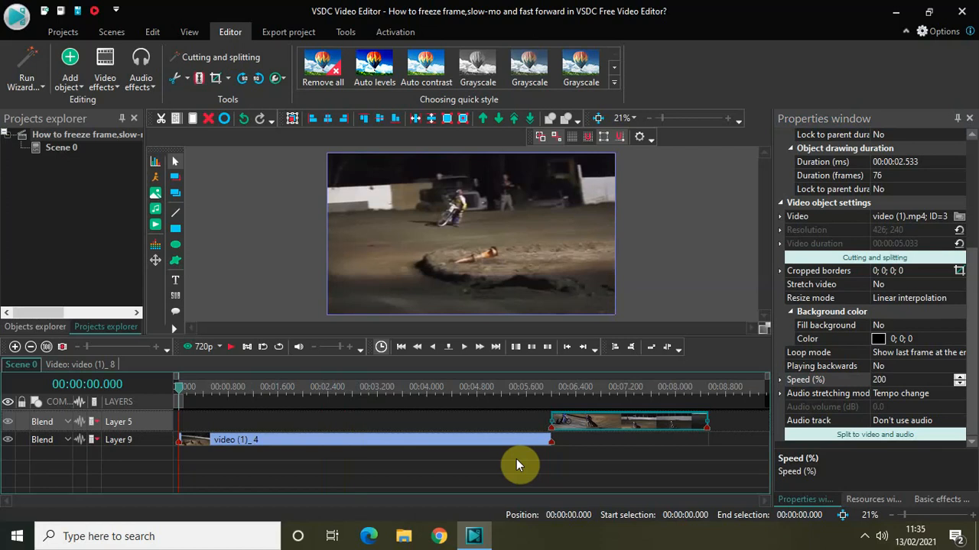
key("space")
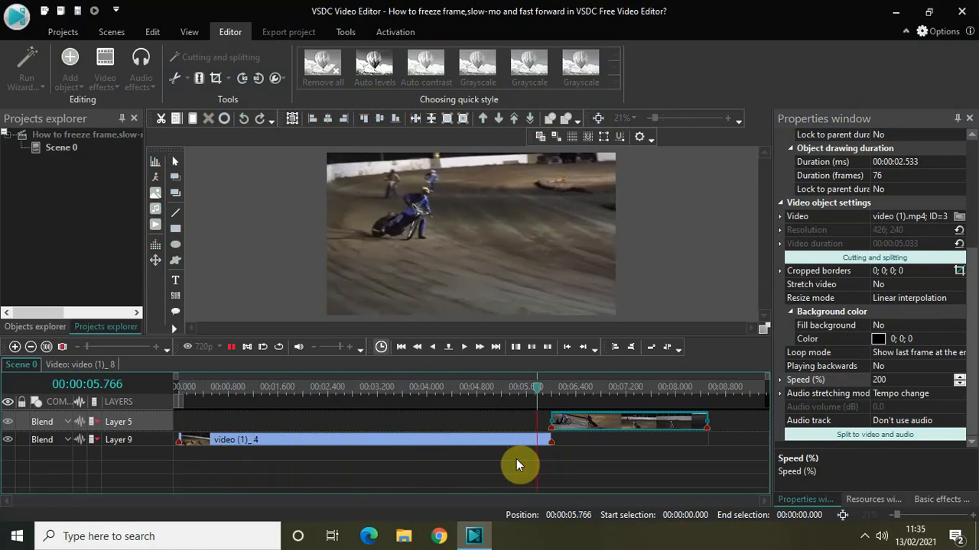
key("space")
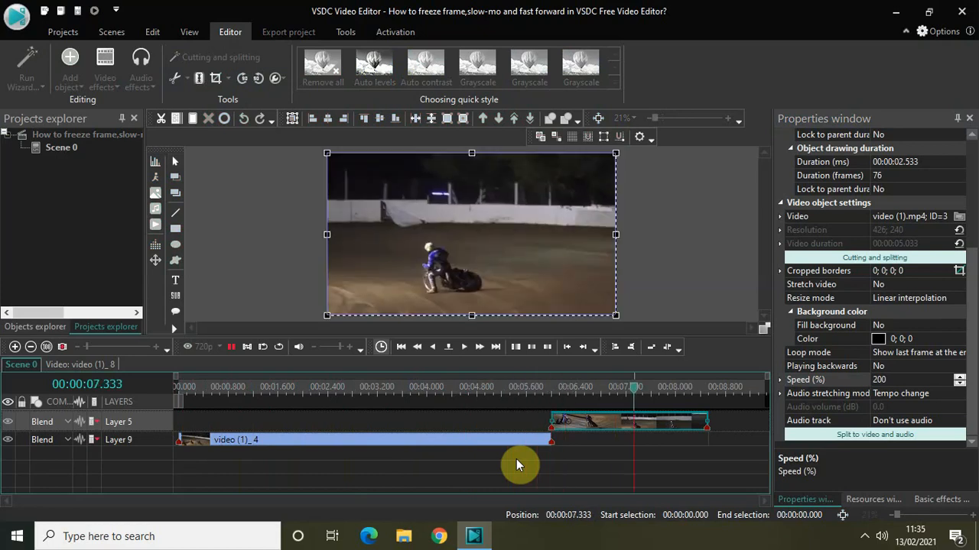
key("space")
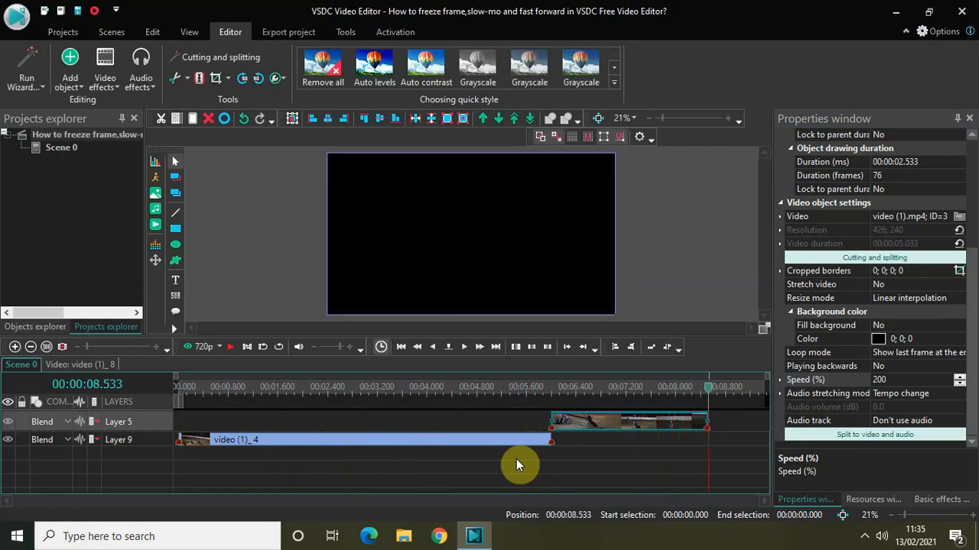
Step: Create a snapshot of the slowed part from its final frame, with the playhead at 00:00:05.966
left_click(548, 387)
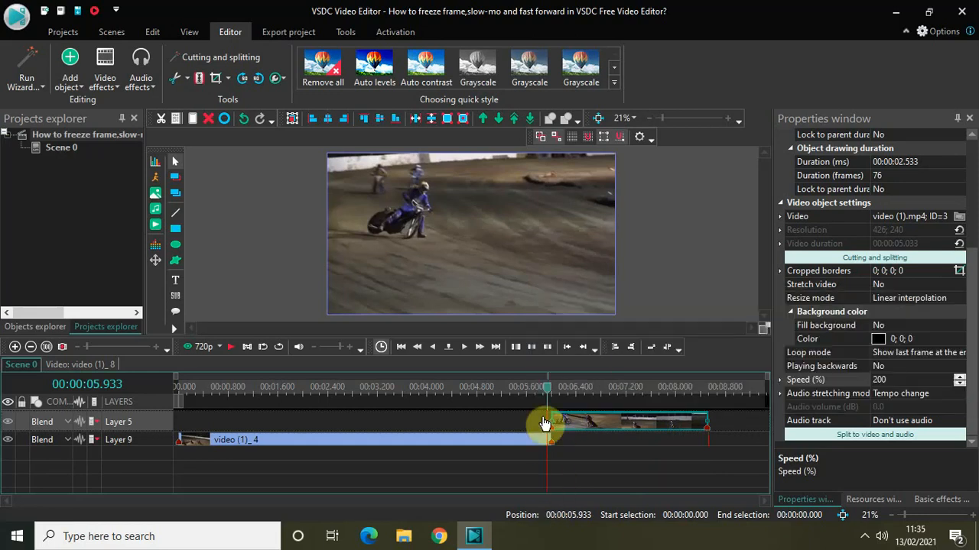
left_click(547, 390)
left_click_drag(546, 388, 551, 388)
left_click(404, 440)
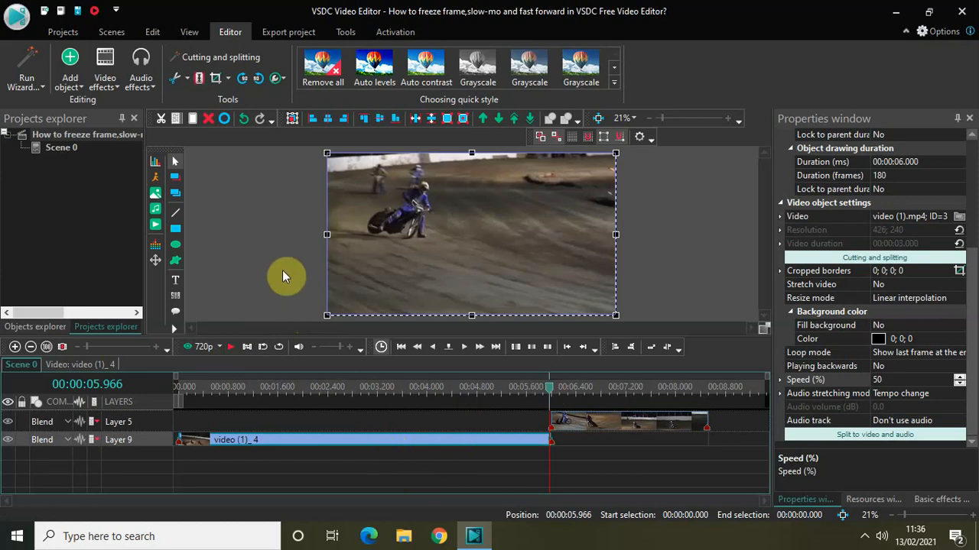
left_click(282, 75)
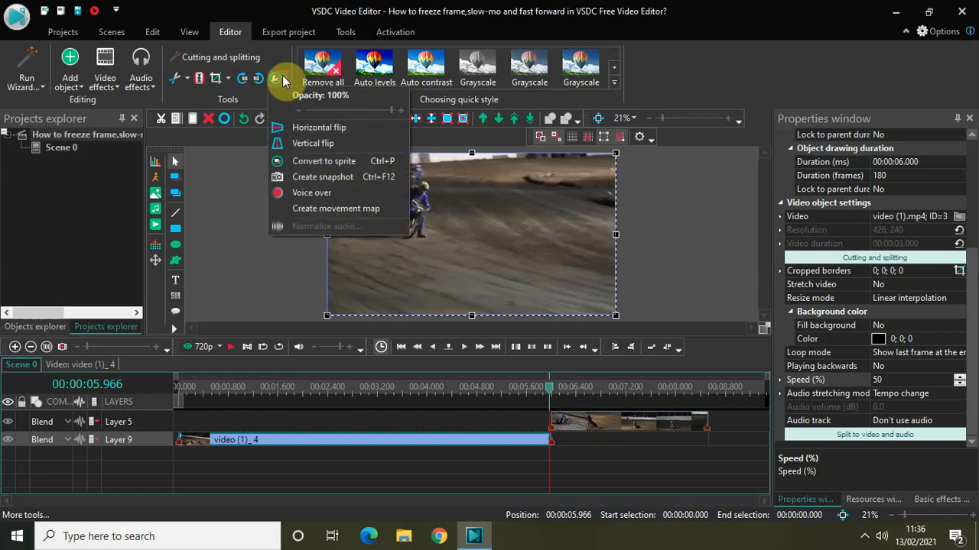
left_click(329, 177)
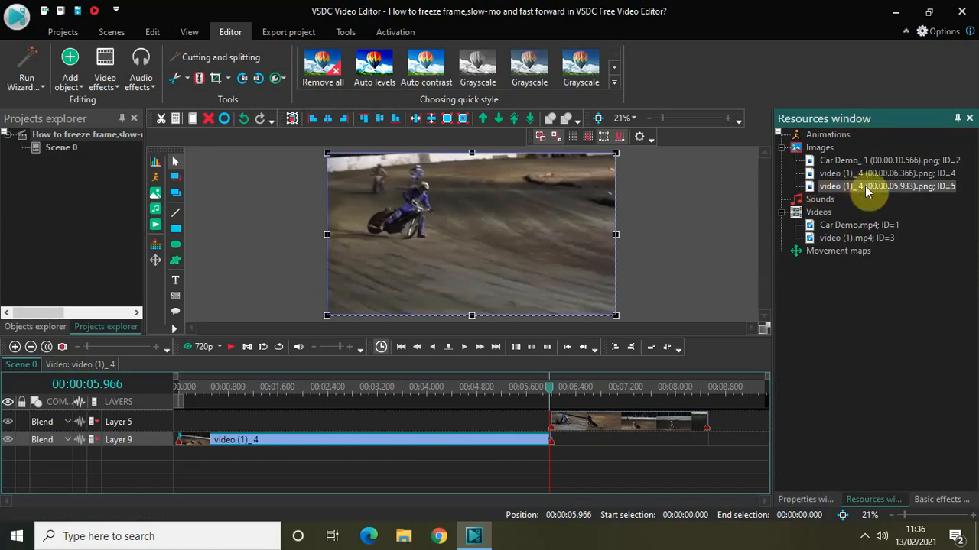
Step: Add the snapshot video (1)_ 4 (00.00.05.933).png to the scene at the playhead and shift the sped-up part to start after it
left_click_drag(868, 191, 617, 200)
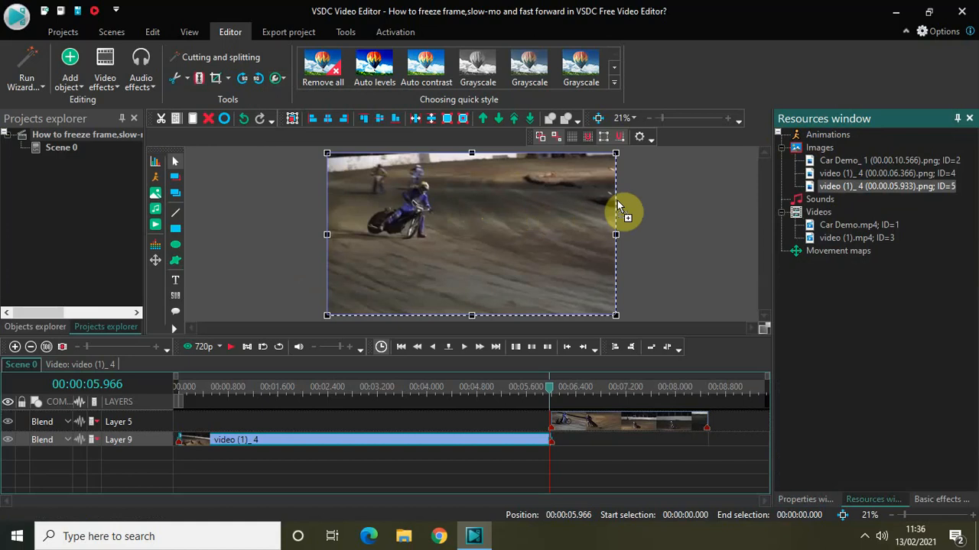
left_click_drag(499, 204, 500, 204)
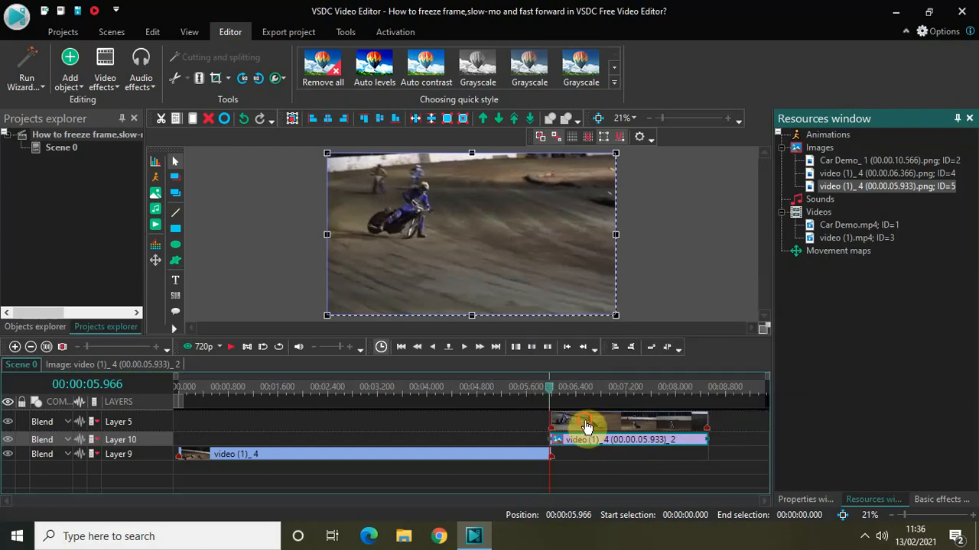
left_click_drag(611, 429, 756, 414)
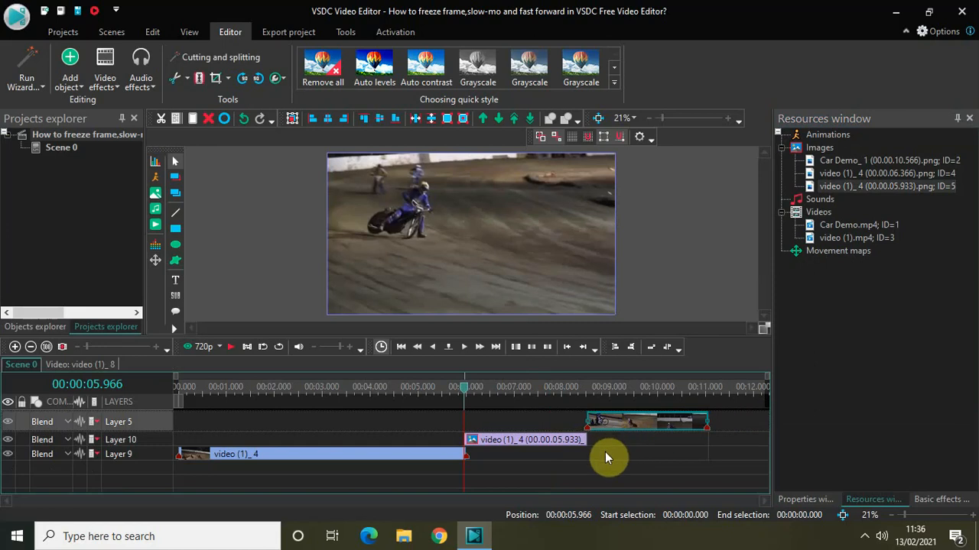
Step: Set the snapshot image's drawing duration to 00:00:02.000
left_click(508, 441)
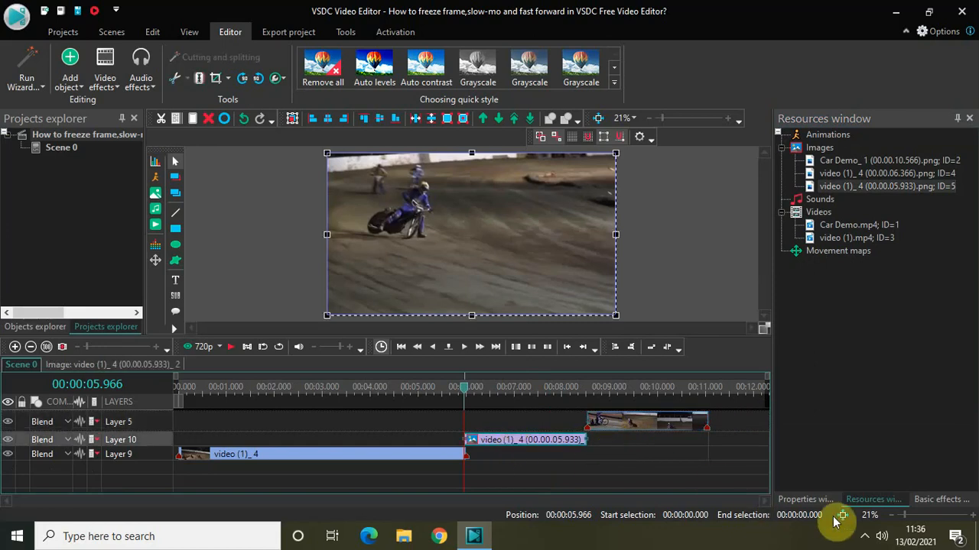
left_click(794, 499)
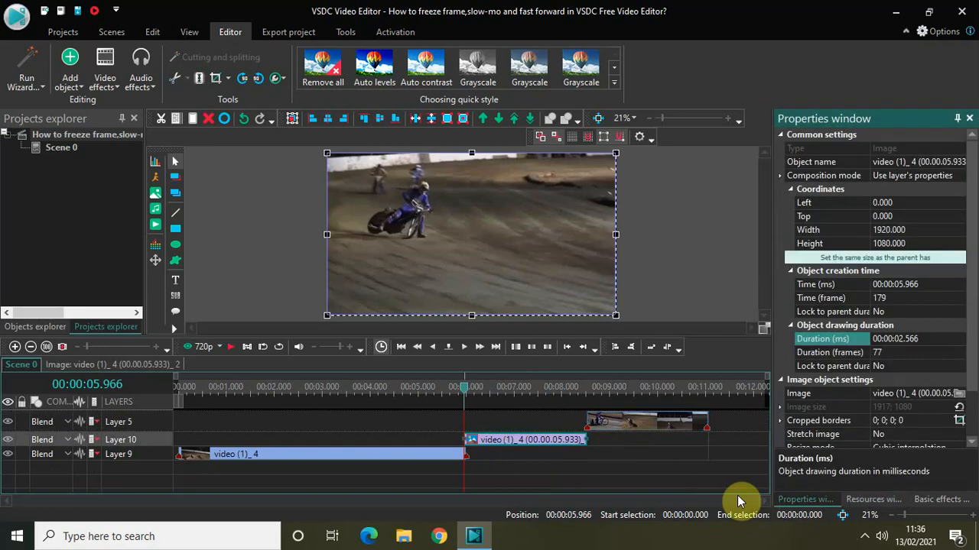
left_click(533, 440)
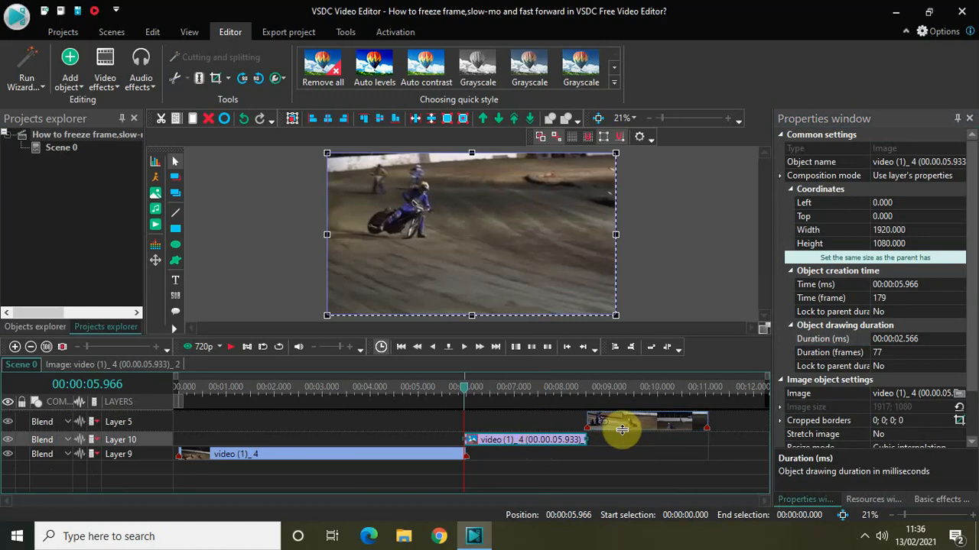
left_click(926, 339)
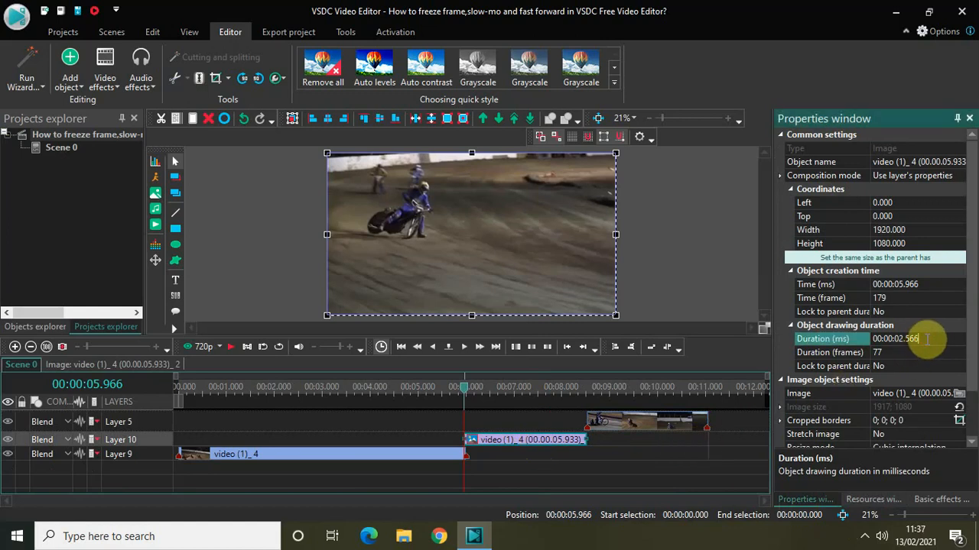
key("BackSpace")
key("BackSpace")
key("BackSpace")
type("000")
key("Return")
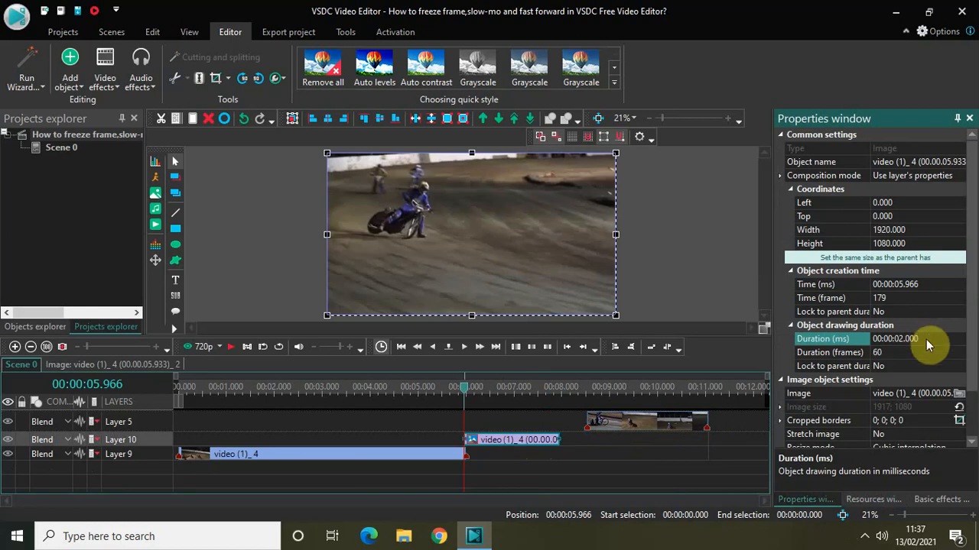
Step: Move the sped-up part back so it starts right where the shortened snapshot image ends
left_click(623, 427)
left_click_drag(623, 427, 579, 425)
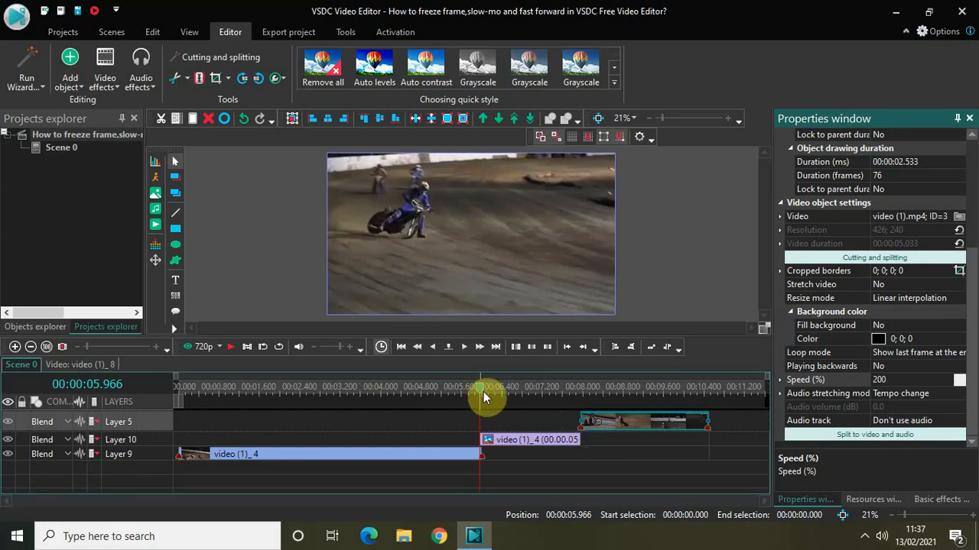
Step: Play the timeline from the beginning to check the freeze frame between the slow and fast parts
left_click_drag(481, 394, 156, 375)
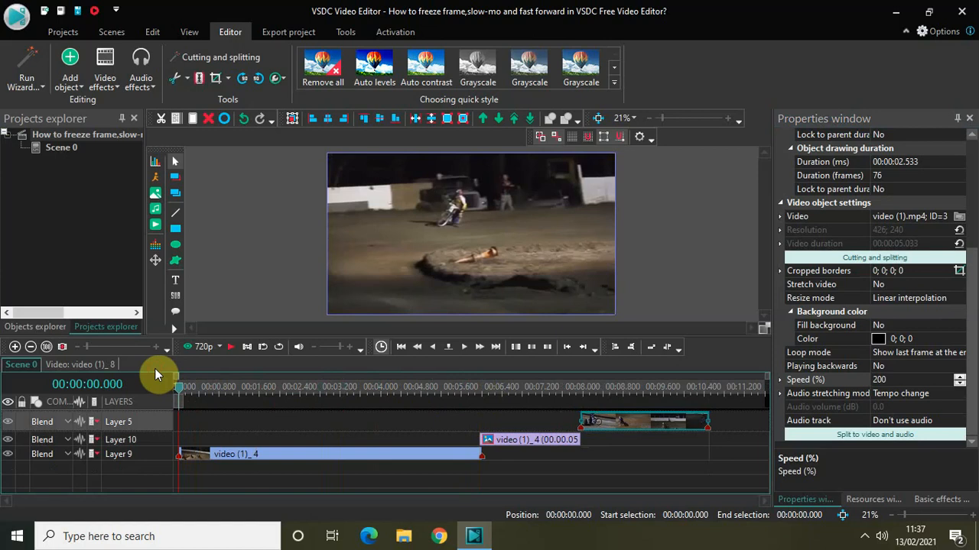
key("space")
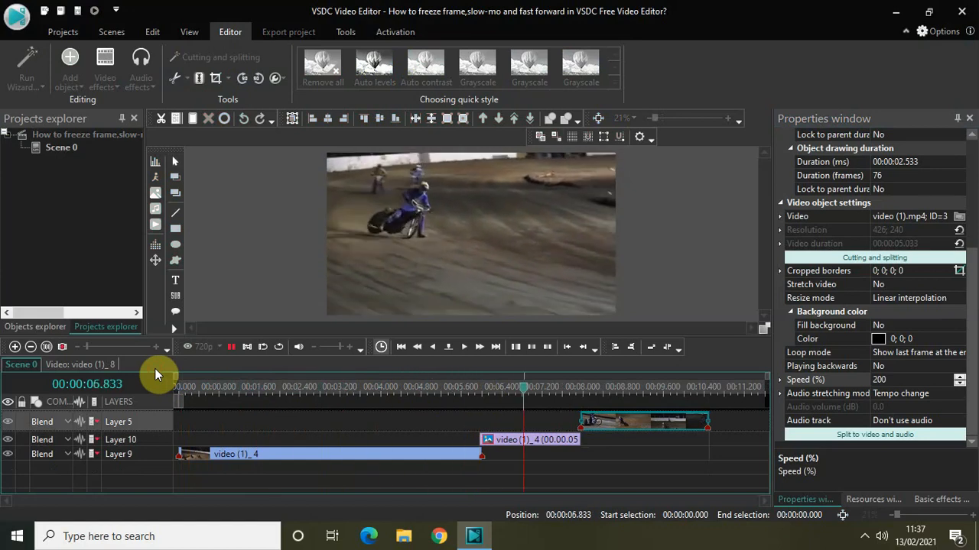
key("space")
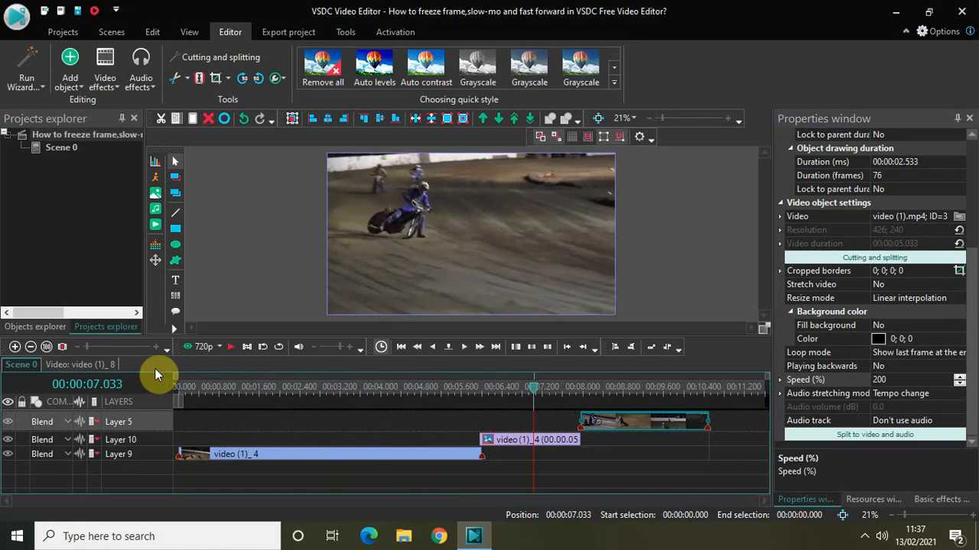
key("space")
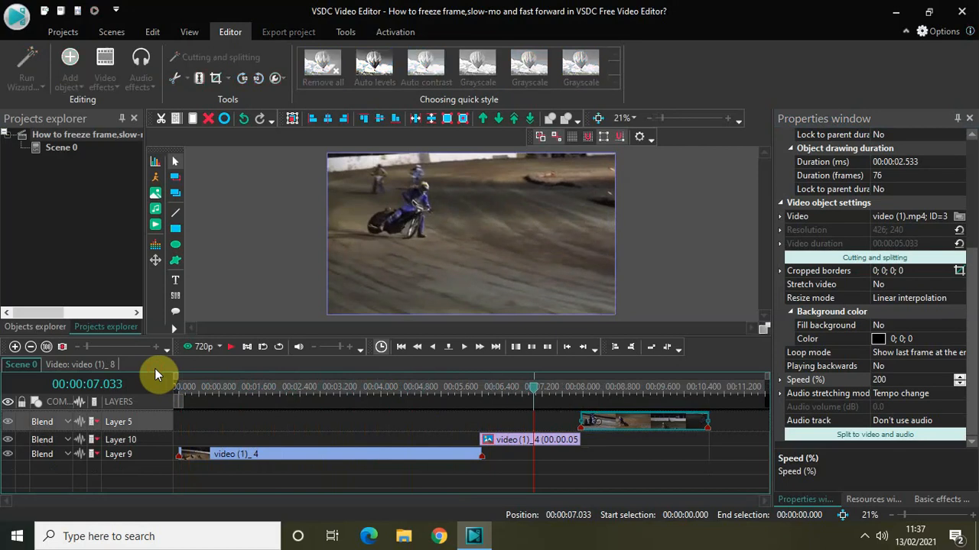